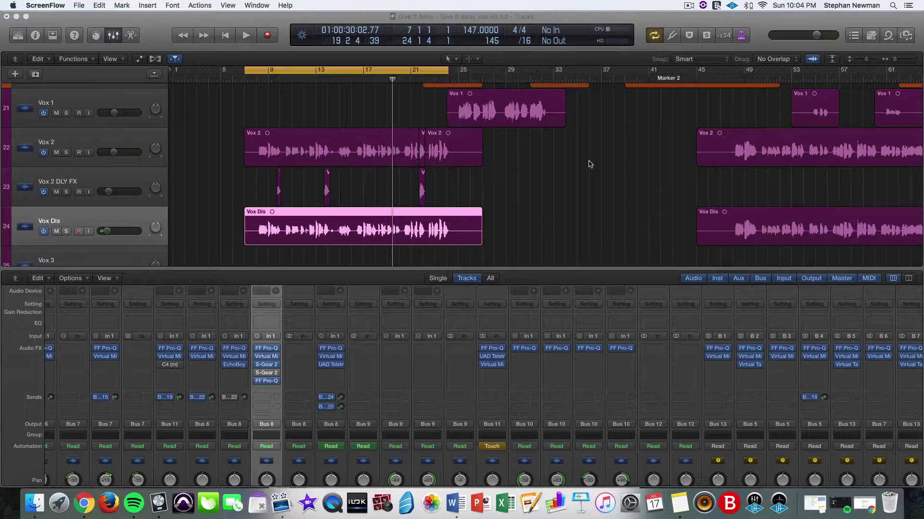
Open the S-Gear 2 amp plug-in on the Vox Dis track and place its window in clear view.
click(100, 146)
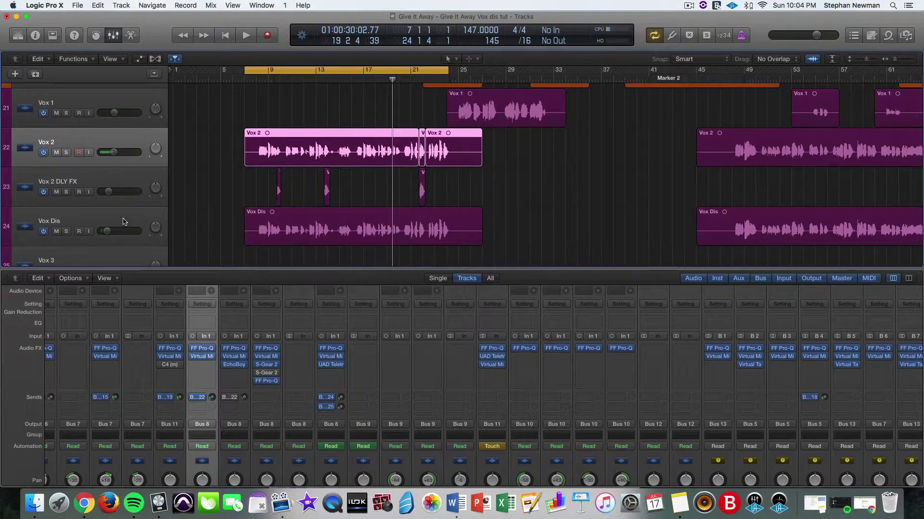
click(150, 234)
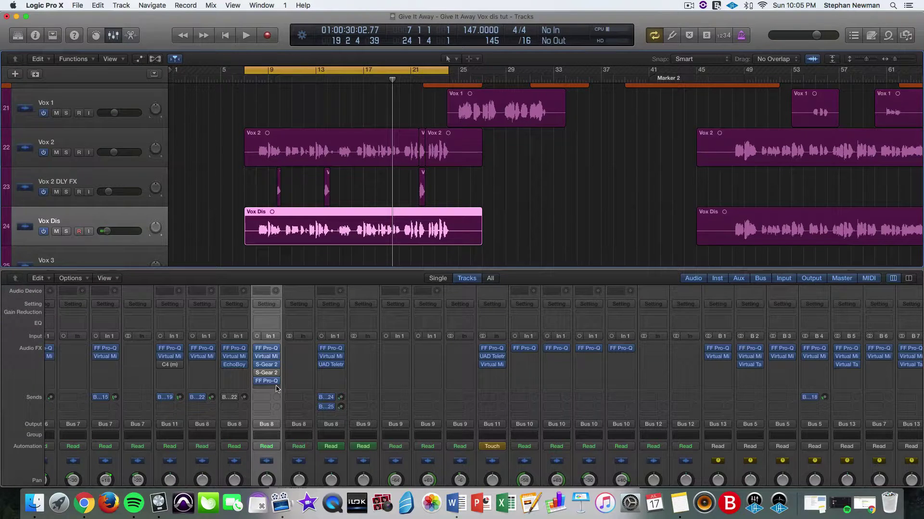
scroll(277, 391, down, 3)
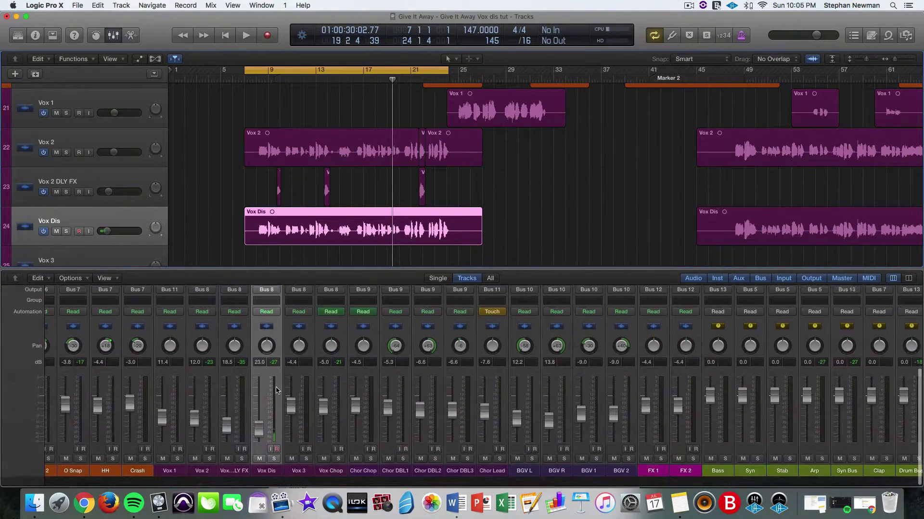
scroll(277, 316, up, 1)
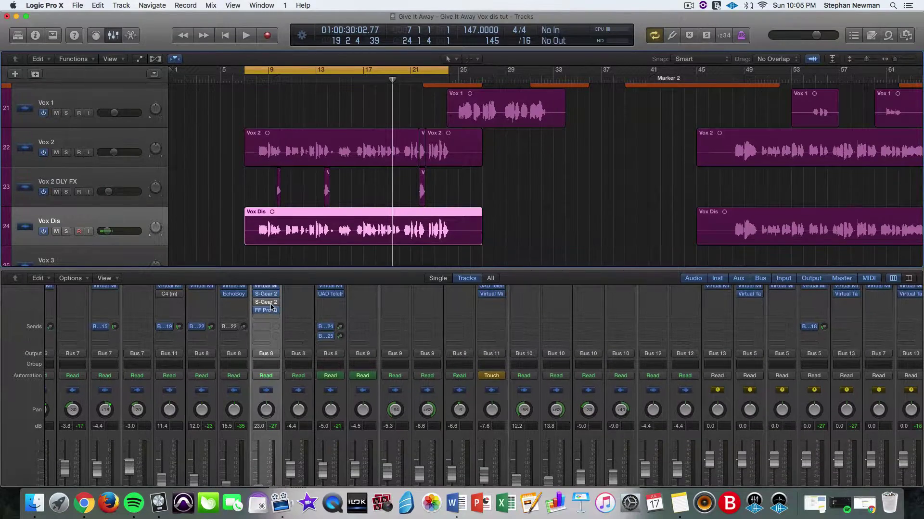
click(268, 303)
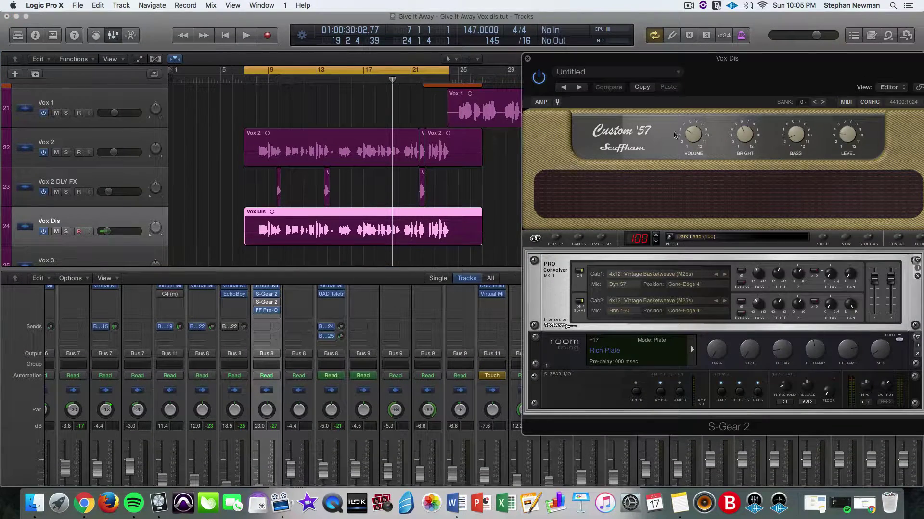
drag(662, 63, 420, 21)
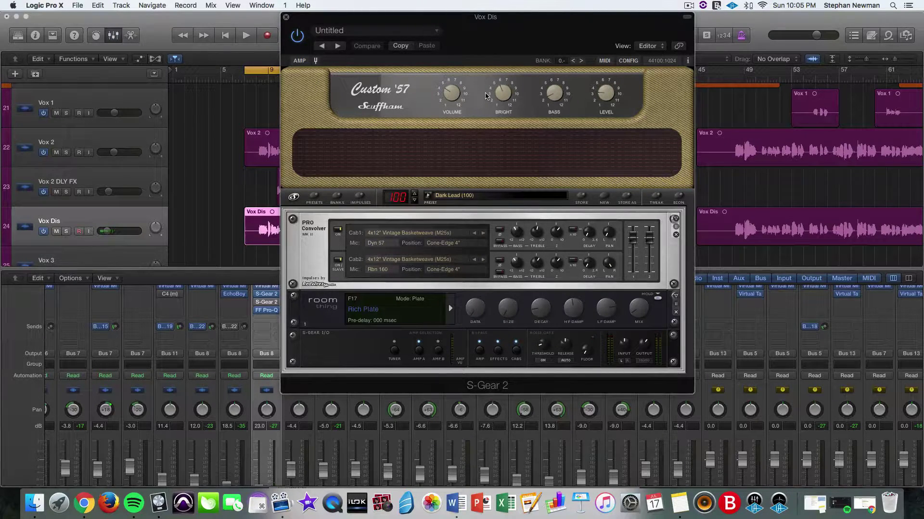
Examine the S-Gear 2 amp choices, tone controls, cabinet settings and reverb section, and close the plug-in window.
mouse_move(498, 88)
click(299, 61)
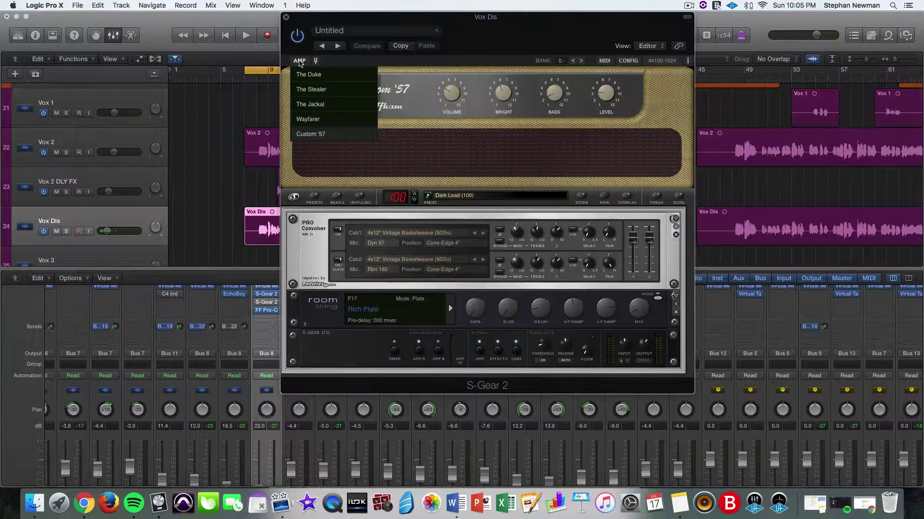
click(299, 62)
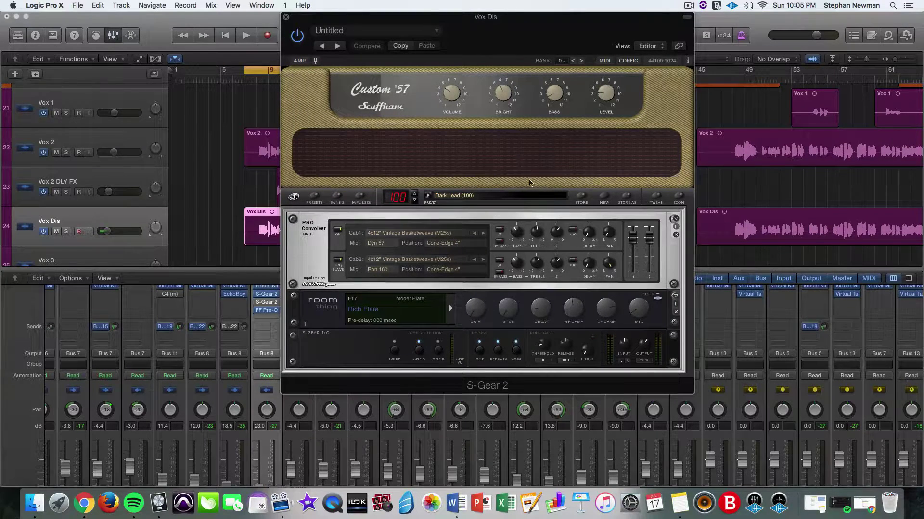
mouse_move(512, 104)
mouse_move(608, 99)
mouse_move(519, 236)
mouse_move(552, 236)
mouse_move(517, 265)
mouse_move(545, 305)
mouse_move(648, 307)
click(286, 17)
Play the cycled section and repeatedly mute and unmute Vox Dis to compare the vocal with and without distortion.
mouse_move(260, 296)
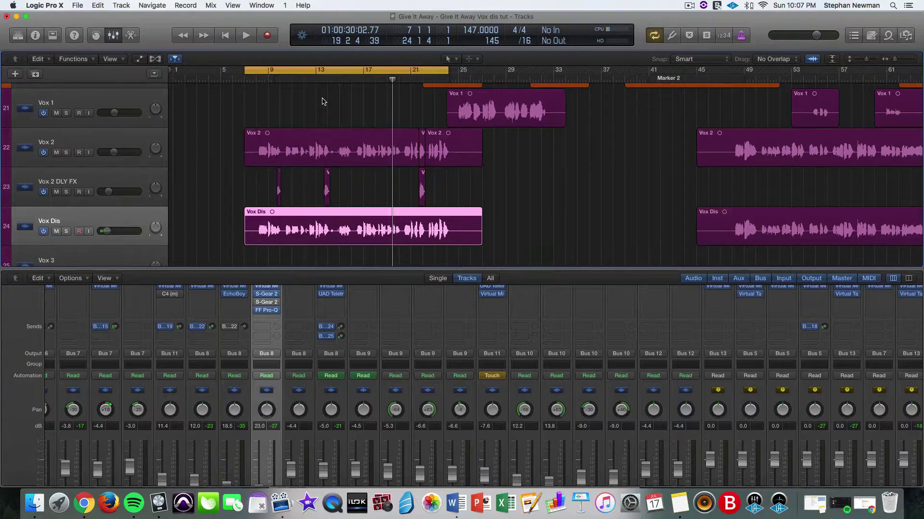
key(space)
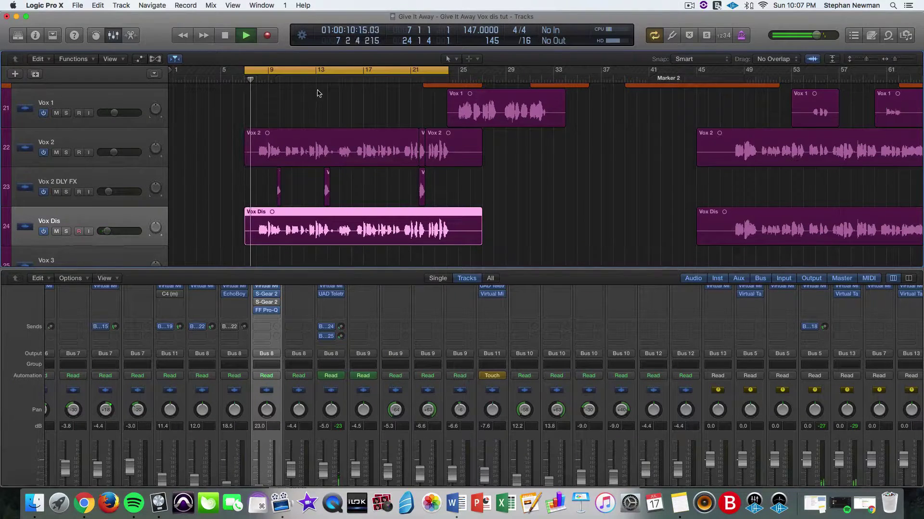
scroll(320, 339, down, 3)
scroll(319, 346, up, 1)
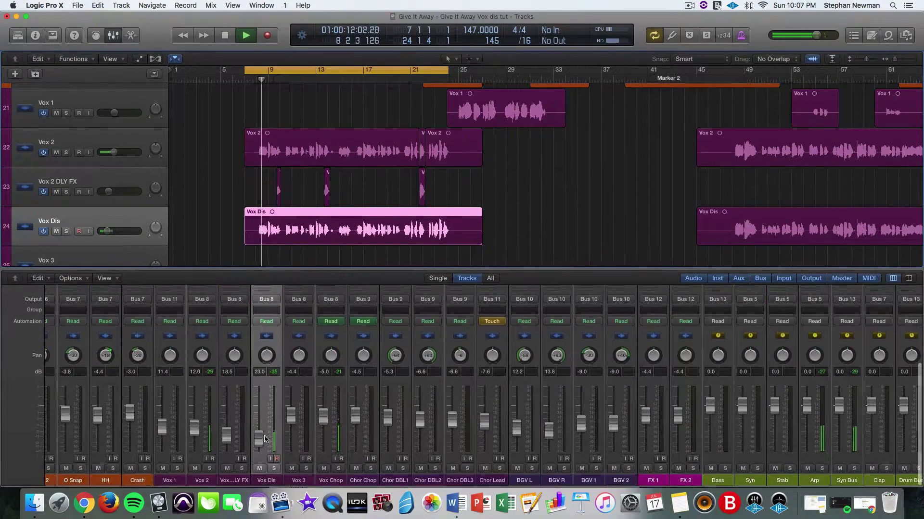
click(260, 469)
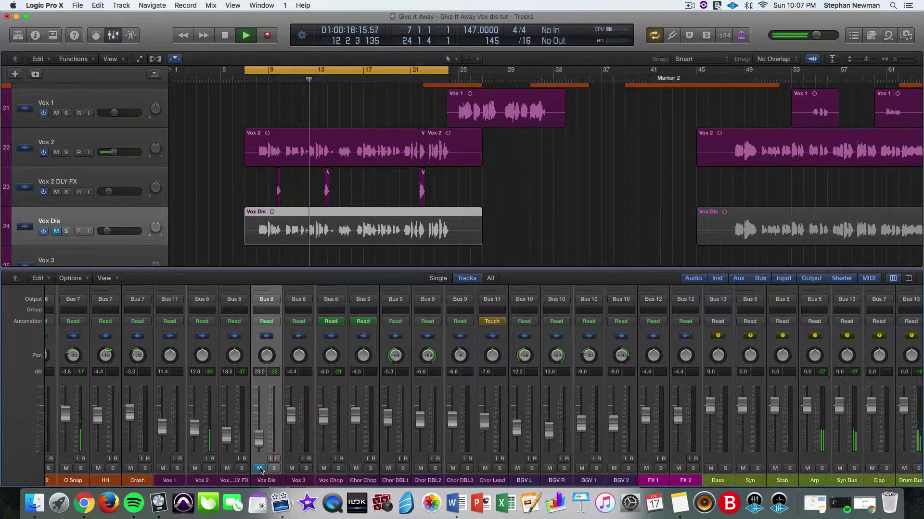
click(260, 469)
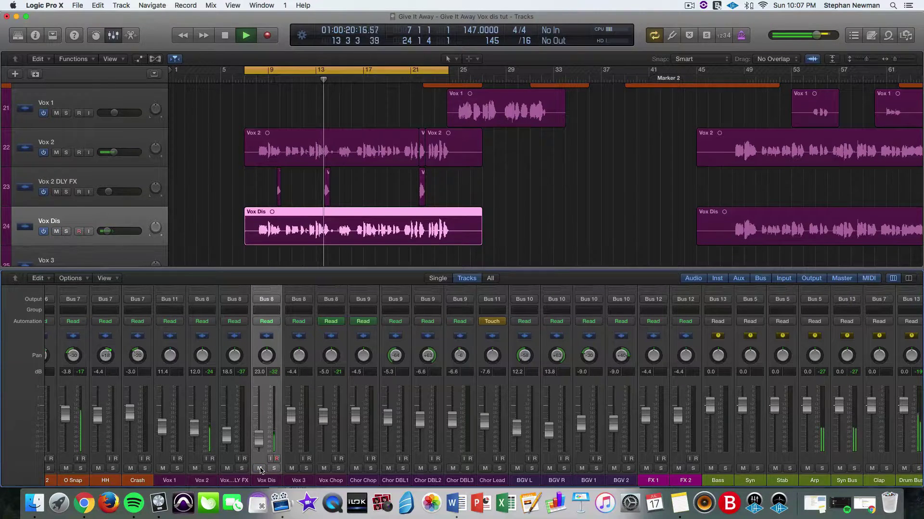
click(260, 469)
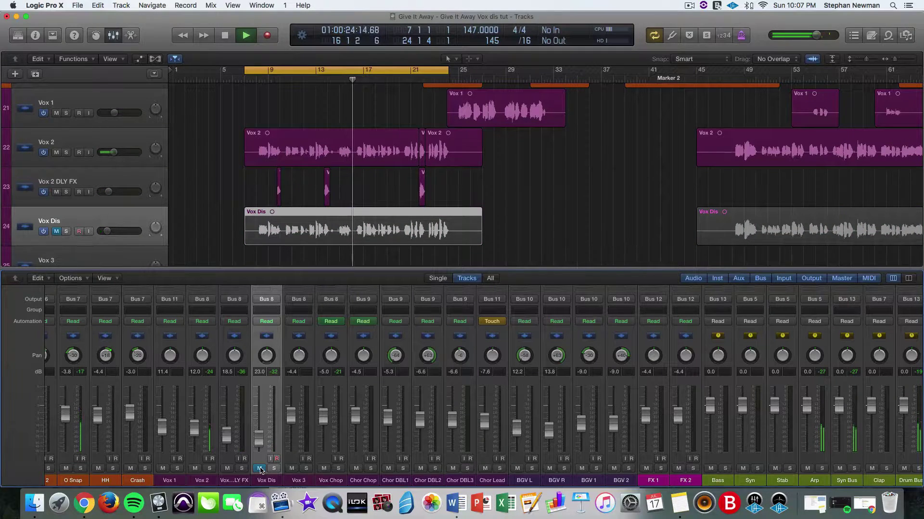
click(260, 469)
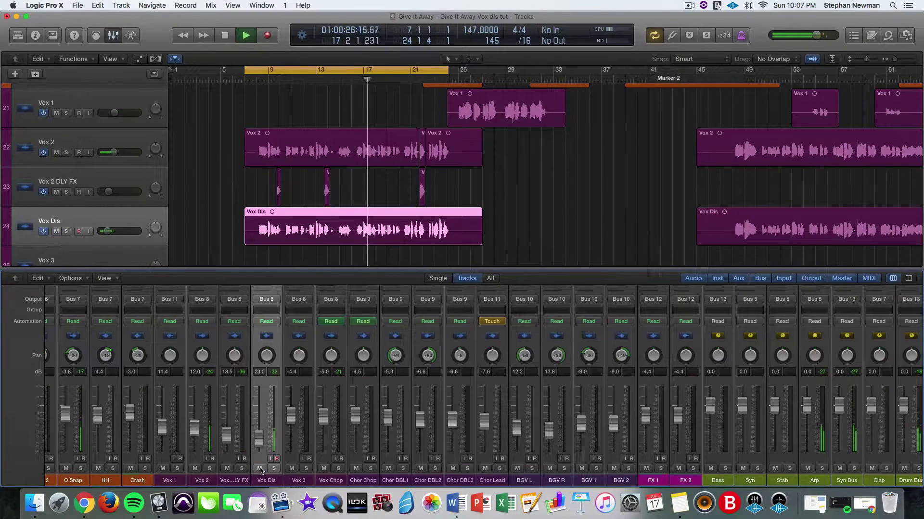
click(261, 469)
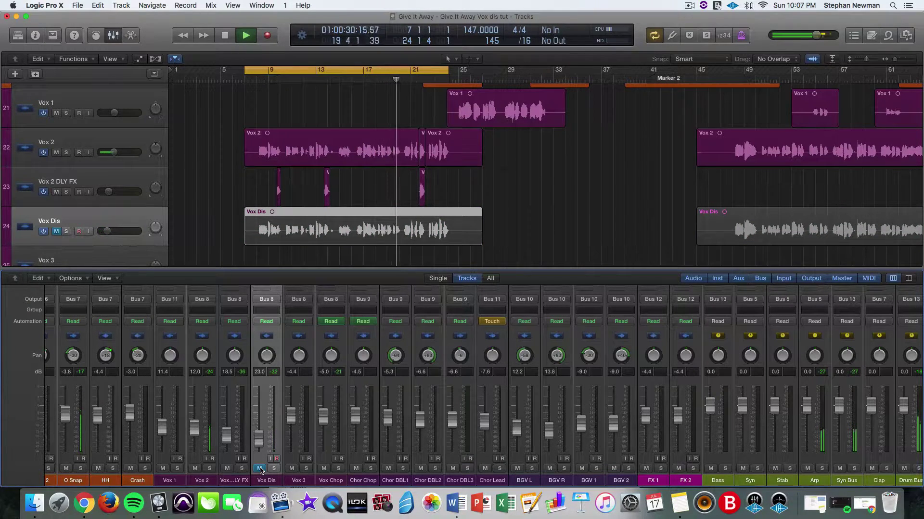
click(260, 469)
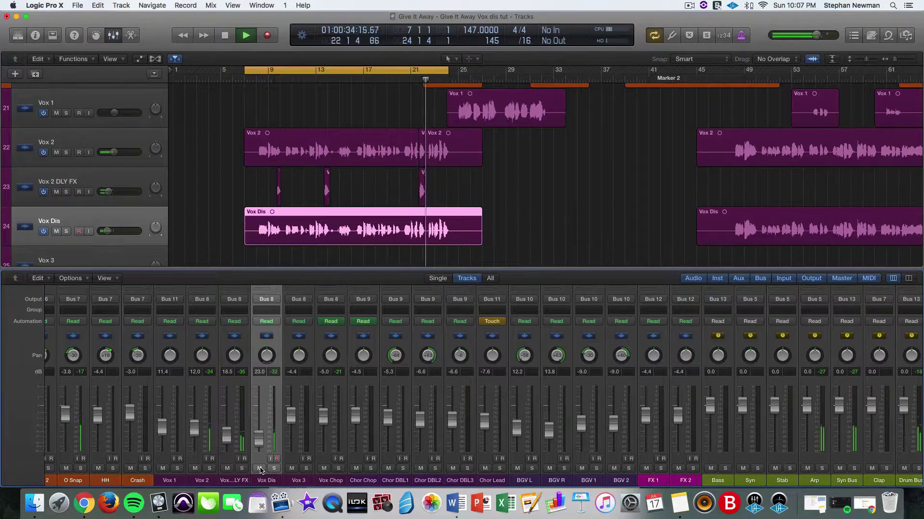
click(260, 469)
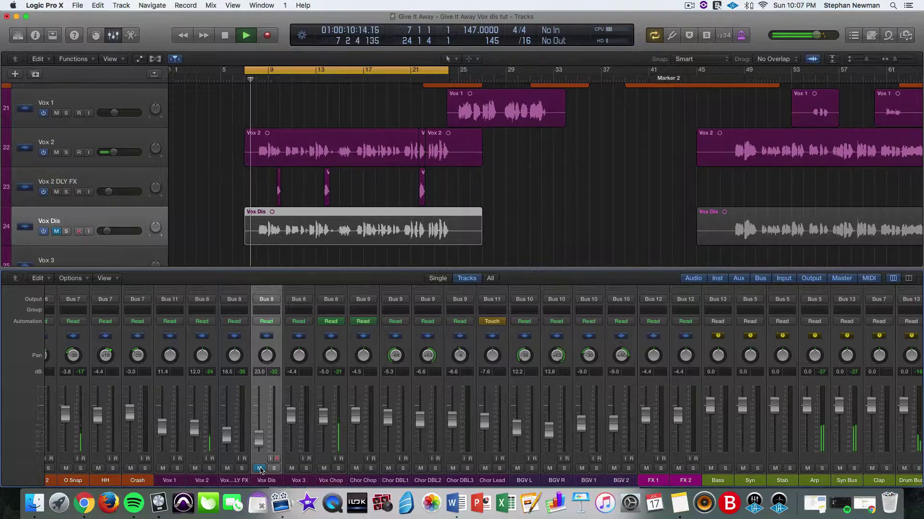
key(space)
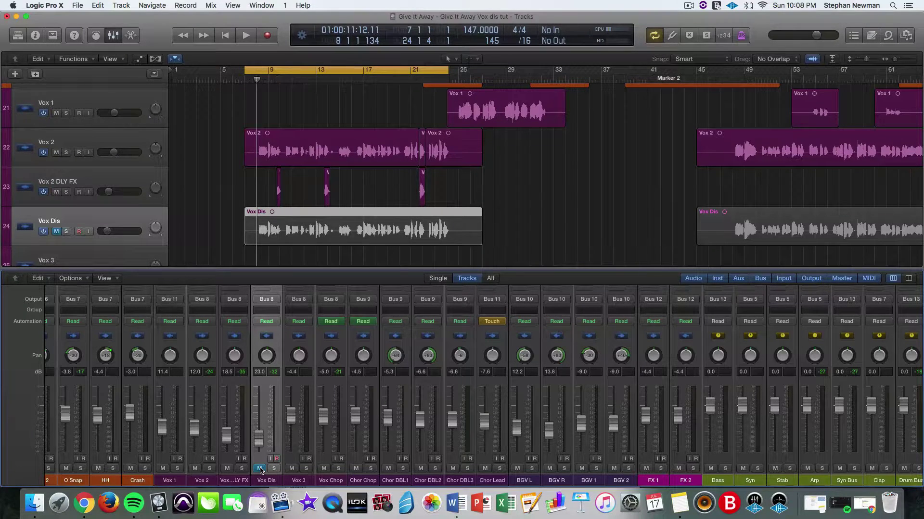
Bypass the active S-Gear 2 effect on the Vox Dis channel and unmute the track.
scroll(276, 427, up, 5)
scroll(276, 428, down, 5)
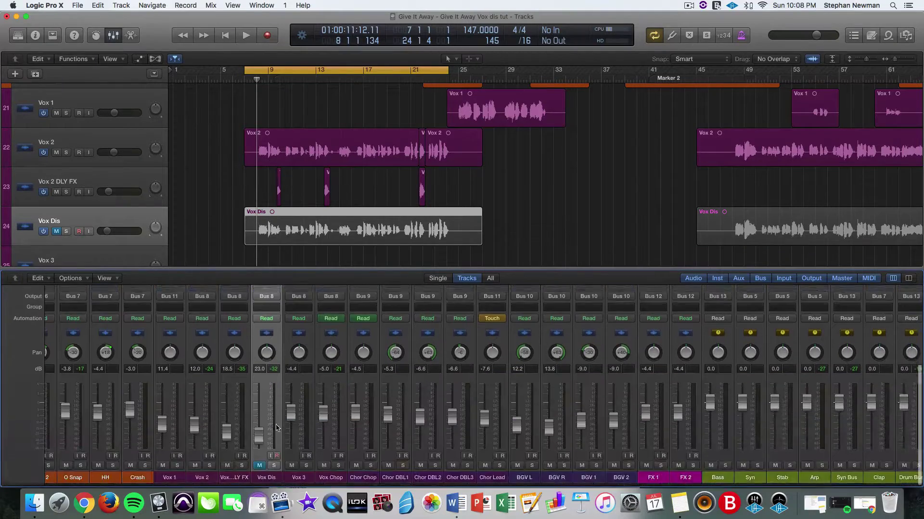
click(259, 468)
Insert a mono Amp Designer below the existing effects on the Vox Dis channel.
scroll(272, 421, up, 3)
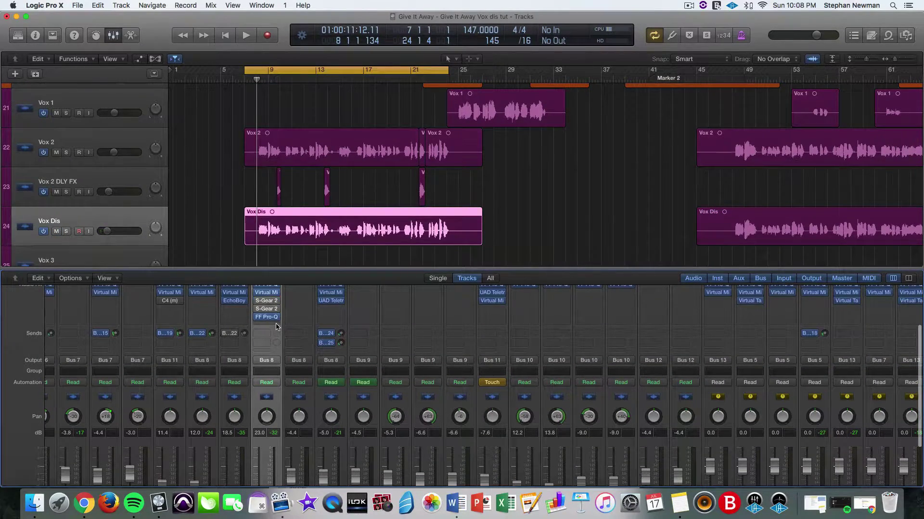
click(277, 327)
mouse_move(288, 336)
mouse_move(370, 338)
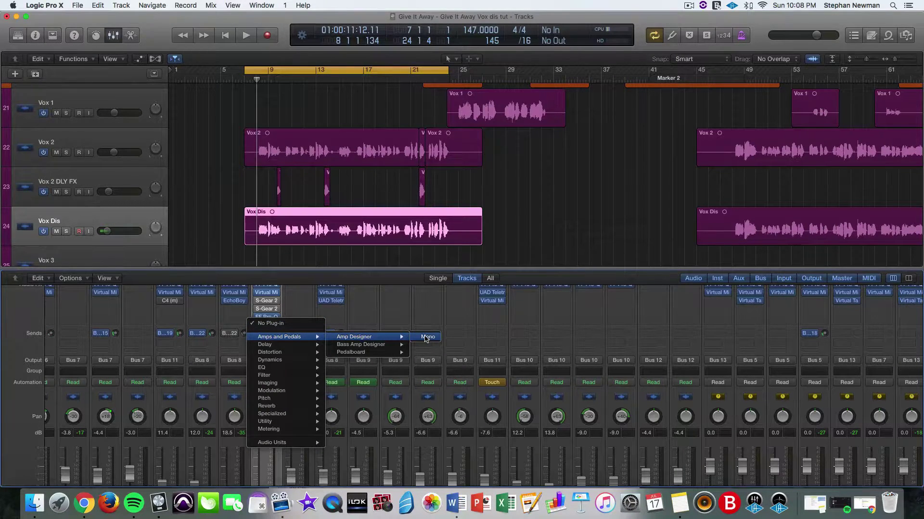
click(426, 337)
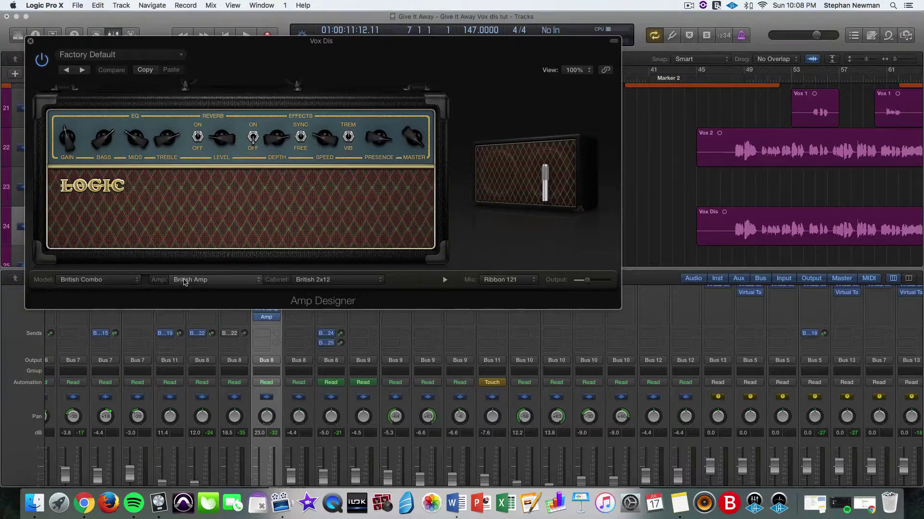
Review the amp, cabinet and microphone choices offered in Amp Designer.
click(206, 281)
click(206, 283)
click(358, 280)
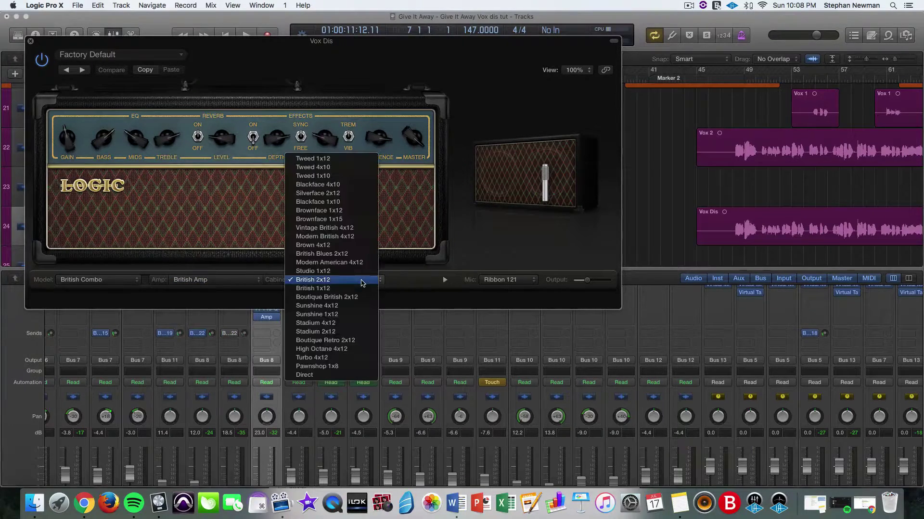
click(407, 289)
click(528, 280)
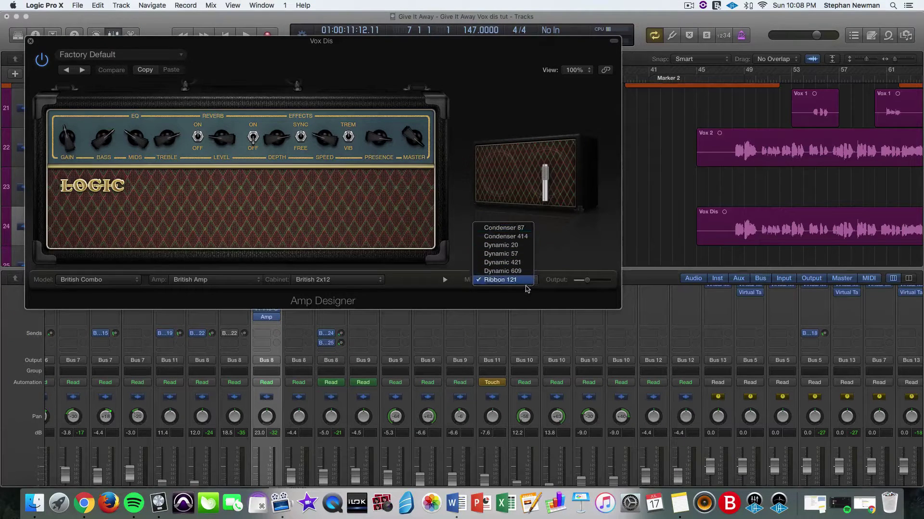
click(524, 282)
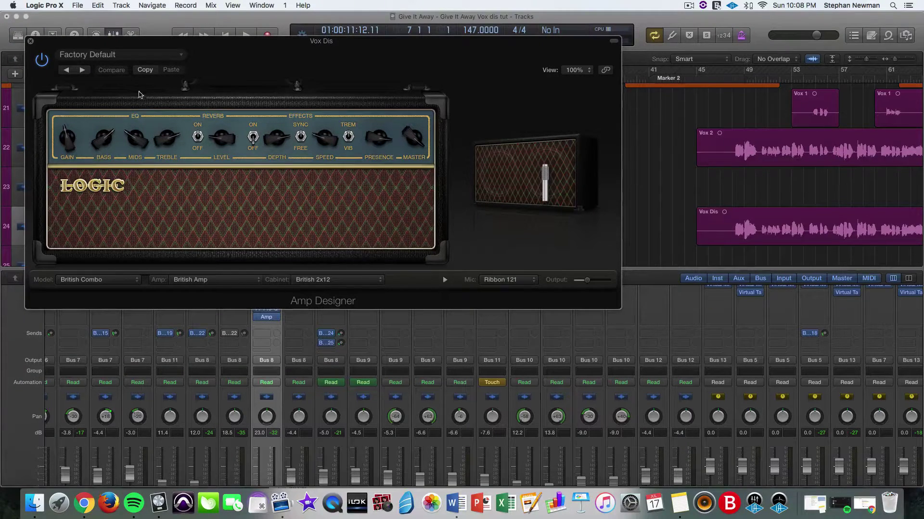
Load the distorted preset Your Tone Rocks in Amp Designer and move the plug-in window clear of the Vox Dis channel.
click(170, 55)
mouse_move(109, 247)
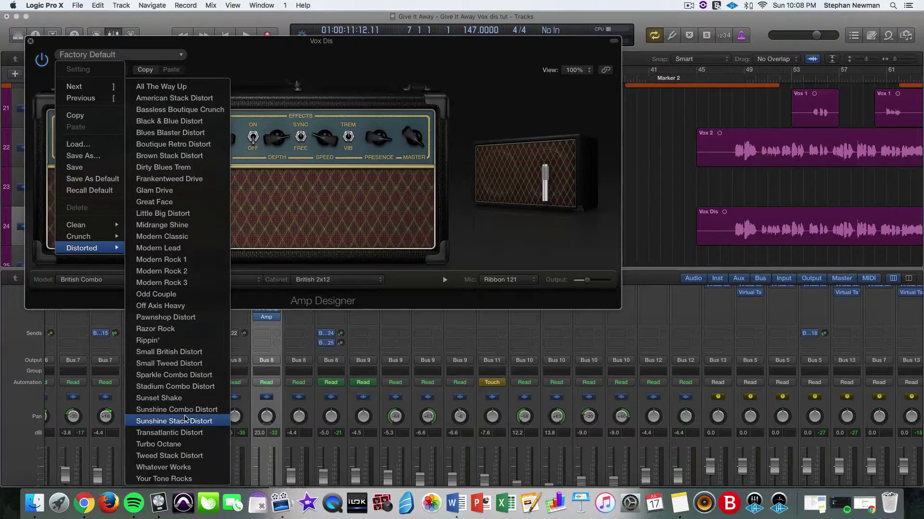
click(189, 479)
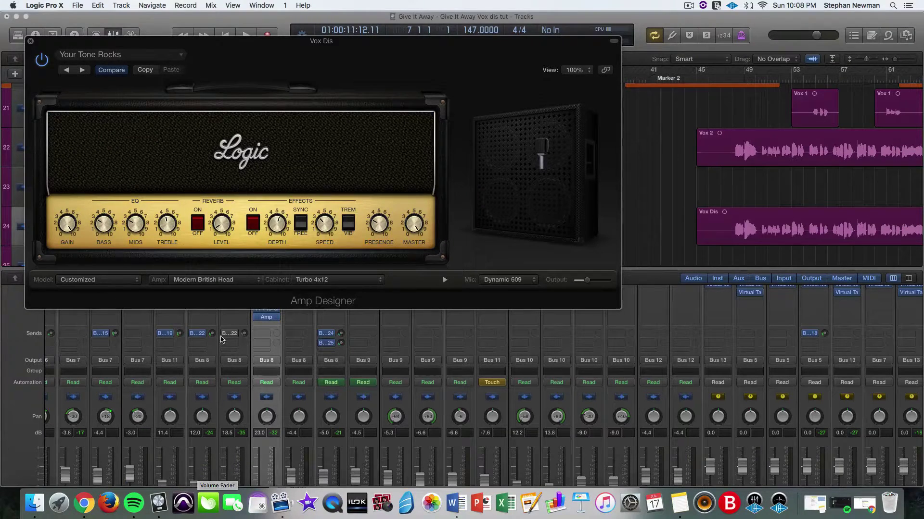
drag(180, 42, 428, 149)
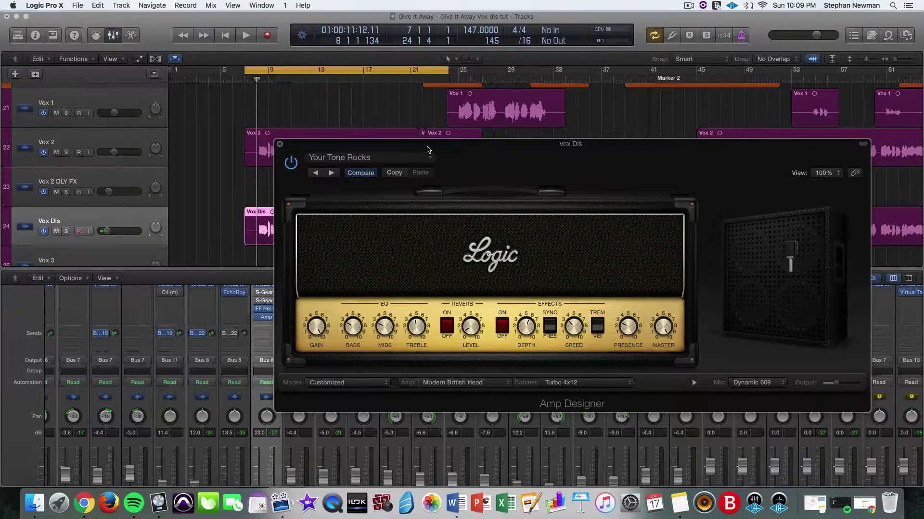
drag(428, 149, 478, 145)
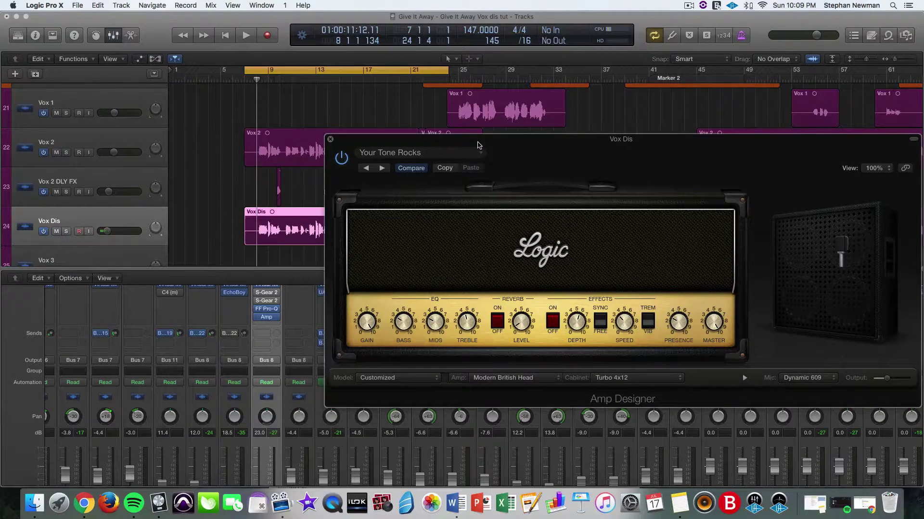
Play the cycled section and adjust Amp Designer's gain, mids, treble and presence for the distorted vocal.
key(space)
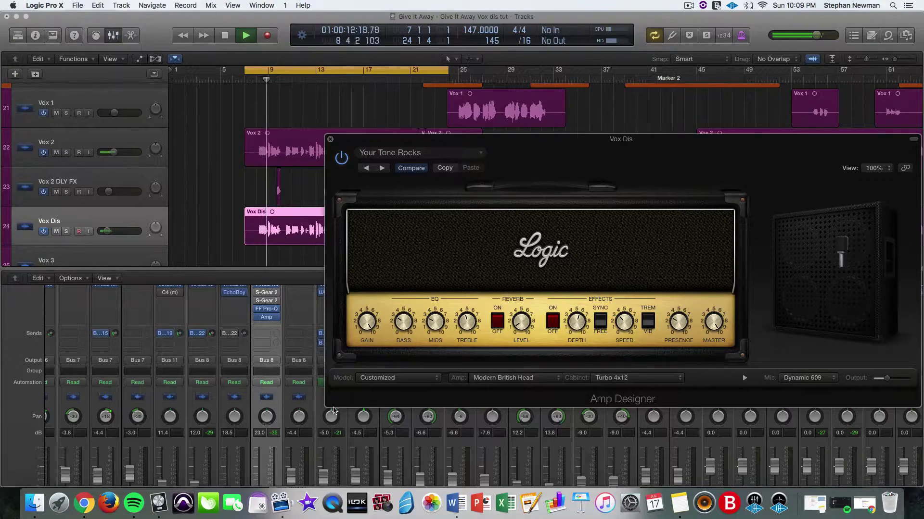
scroll(315, 420, down, 5)
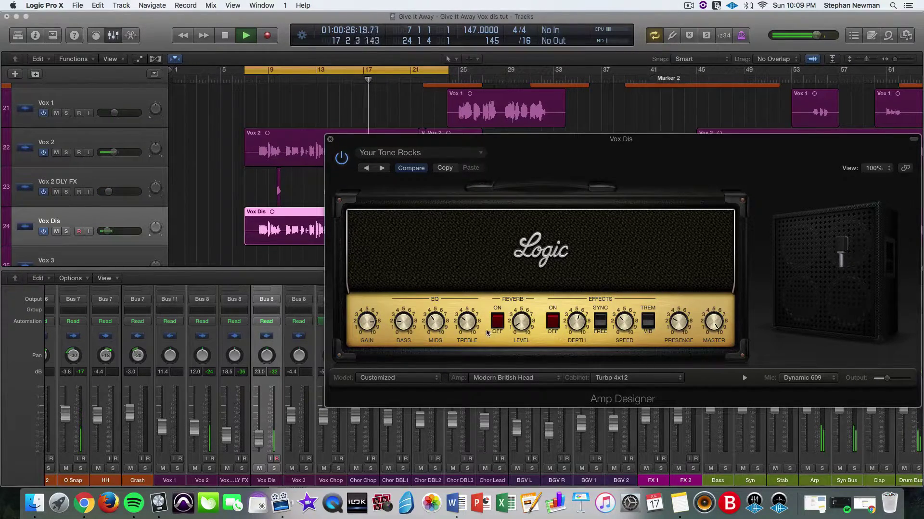
mouse_move(627, 327)
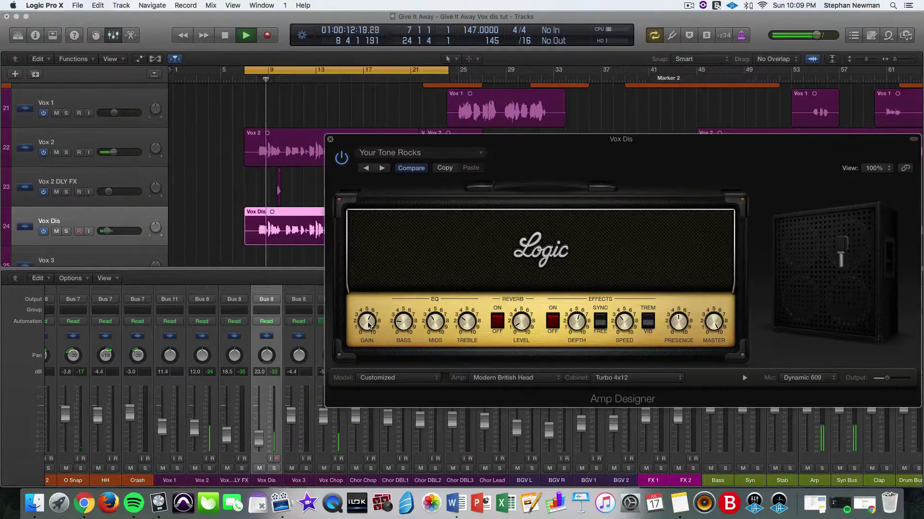
Compare the distorted vocal with Amp Designer bypassed and active during playback.
click(342, 159)
click(342, 158)
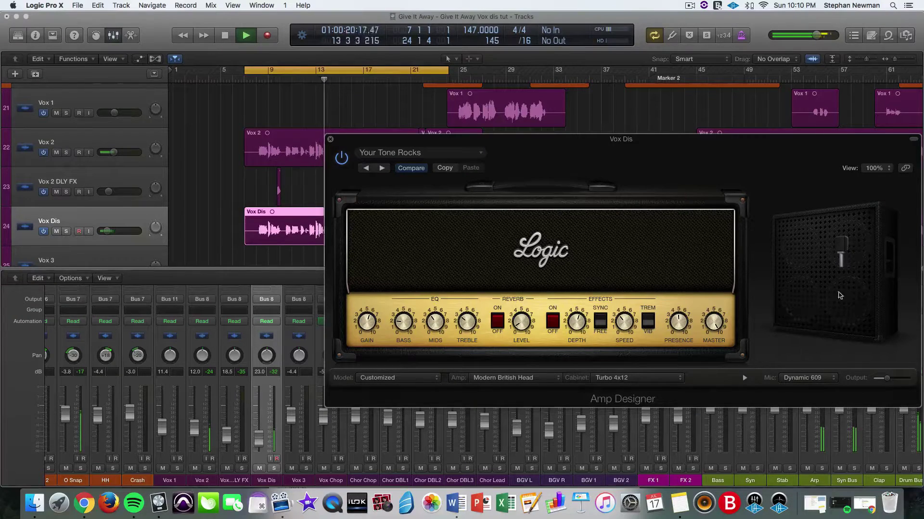
Switch Amp Designer's microphone to Dynamic 421 and move it off-axis from the speaker cone.
click(822, 379)
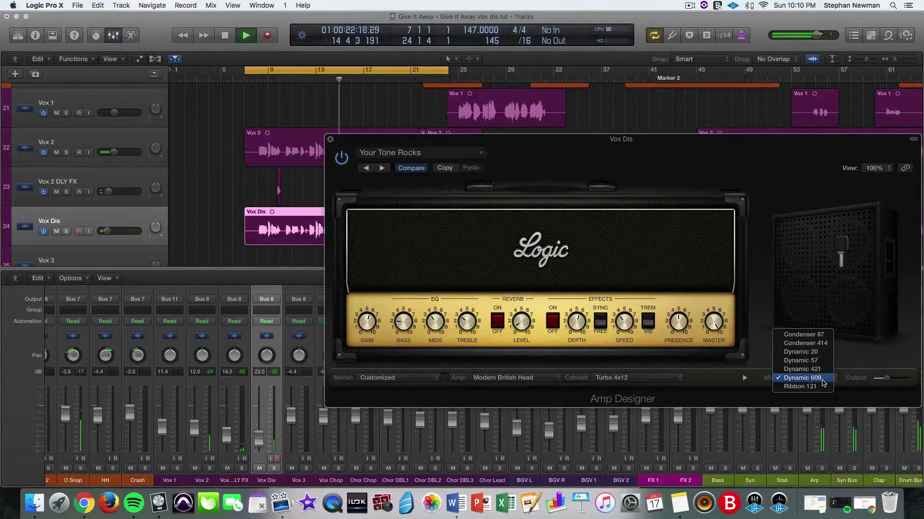
click(802, 369)
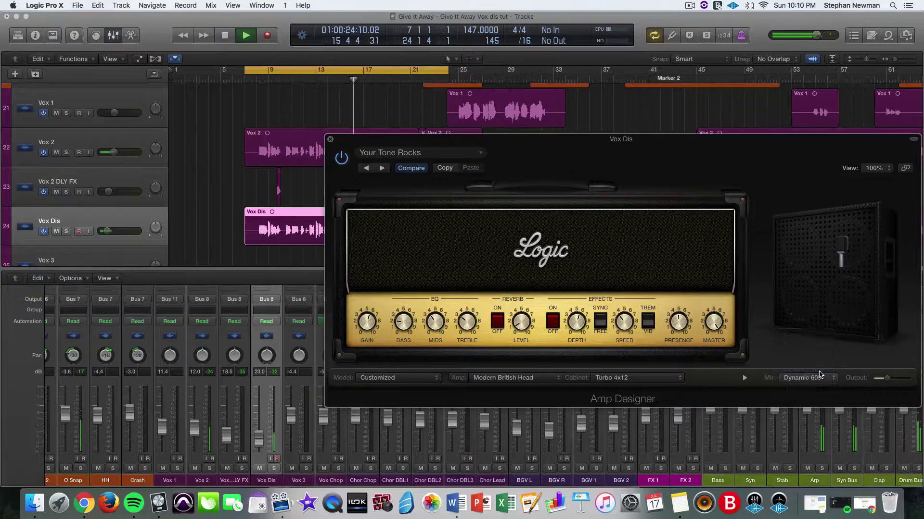
drag(803, 351, 826, 345)
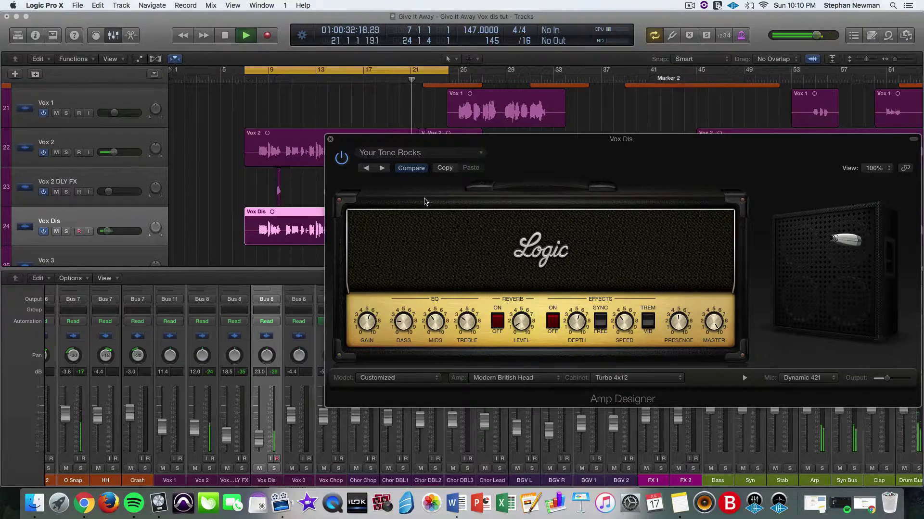
Bypass and re-enable Amp Designer twice to hear the Vox Dis track with the Dynamic 421 setup and without it.
click(342, 159)
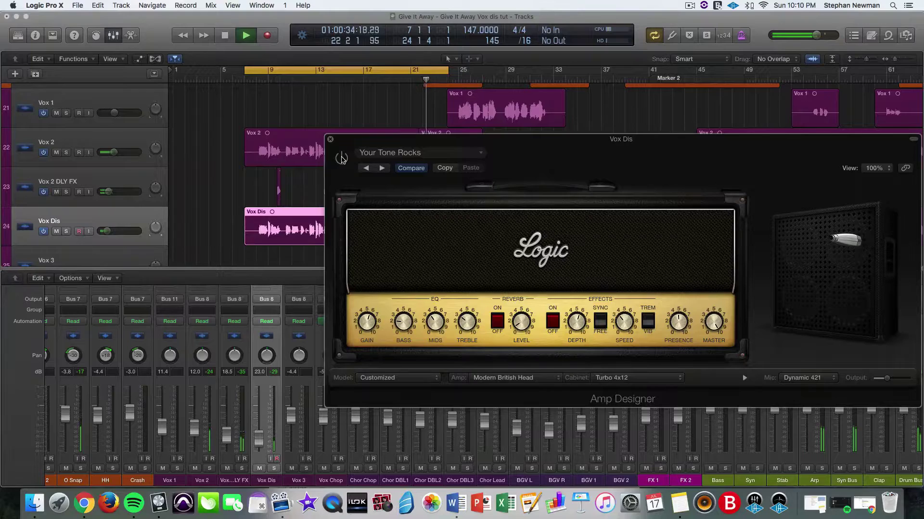
click(342, 159)
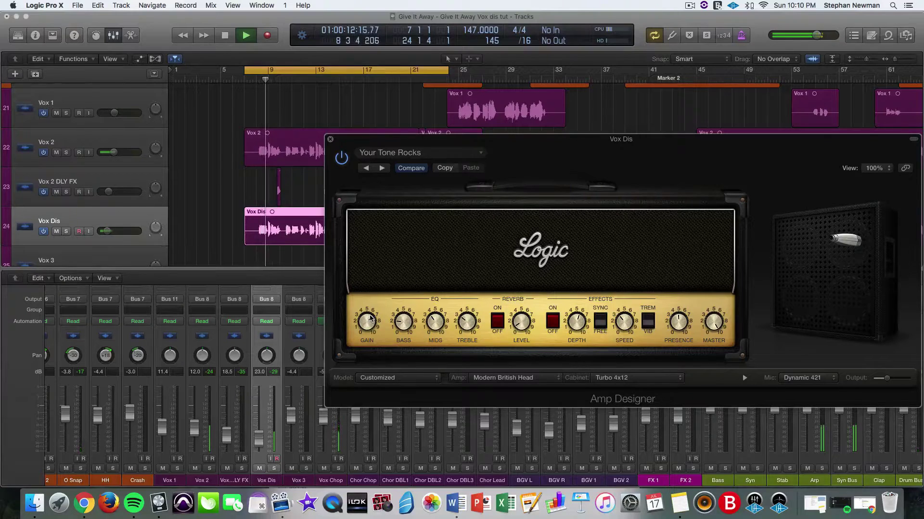
click(342, 159)
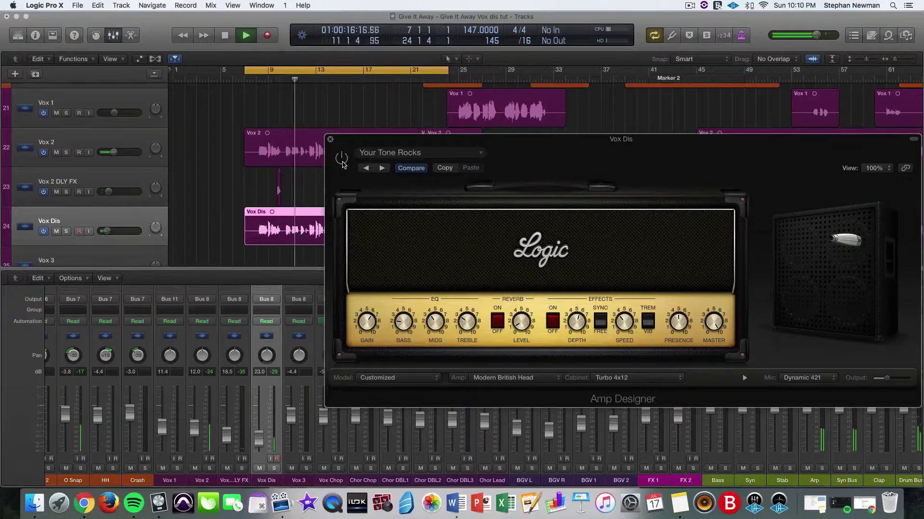
click(342, 159)
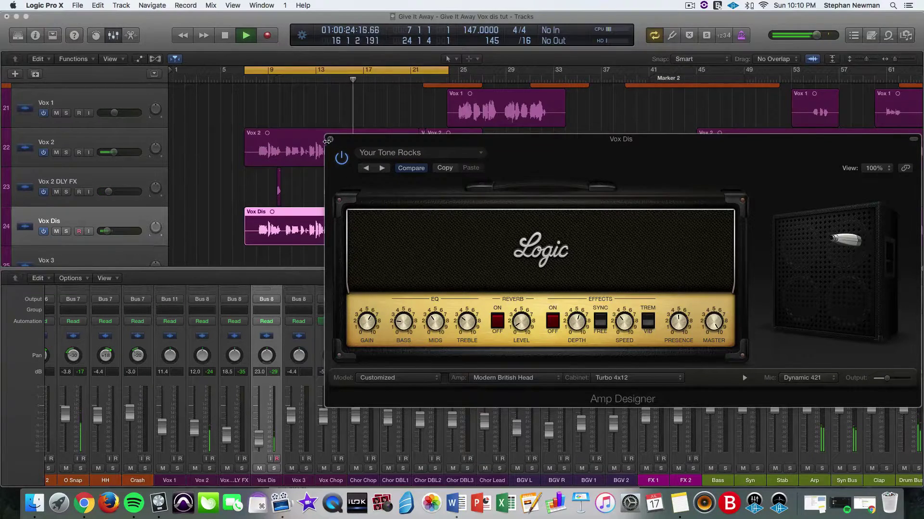
Close Amp Designer, then mute and unmute the Vox Dis channel to hear its contribution to the mix.
click(330, 139)
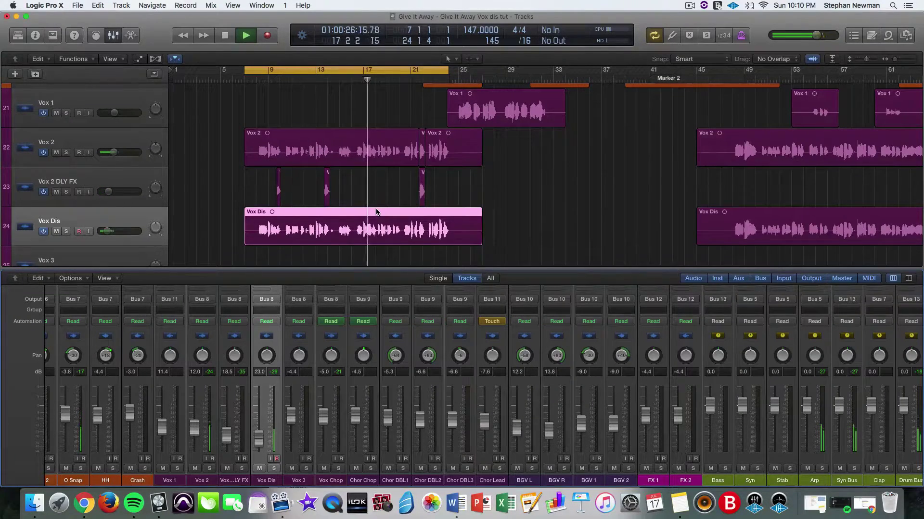
click(260, 468)
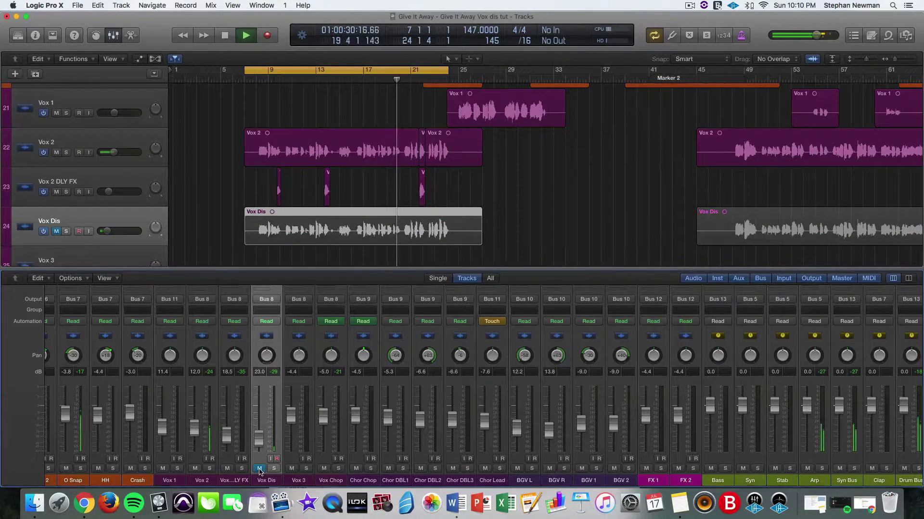
click(259, 468)
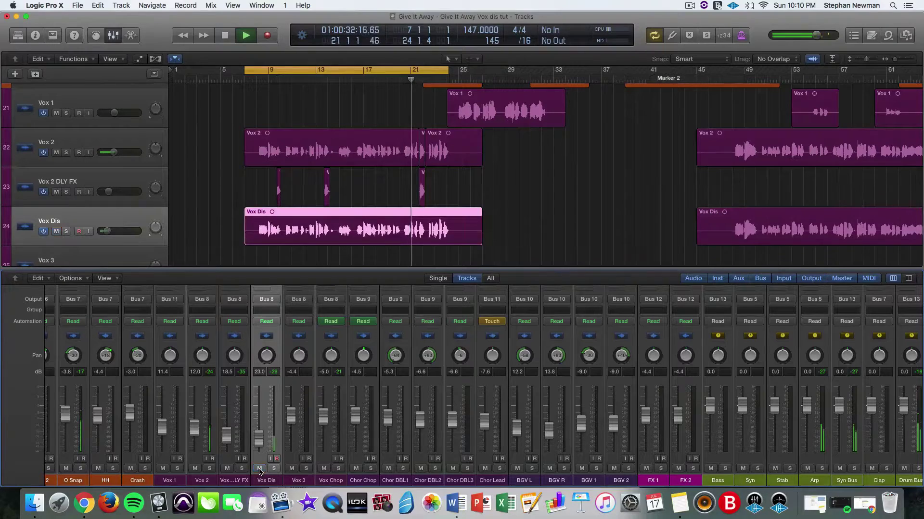
Reopen Amp Designer on the Vox Dis channel, stop playback, and close the plug-in window again.
scroll(260, 471, up, 2)
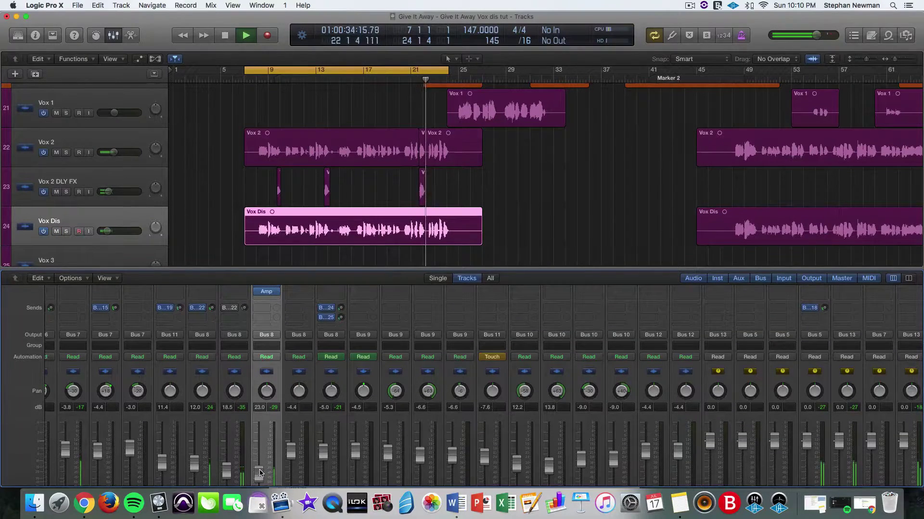
click(266, 292)
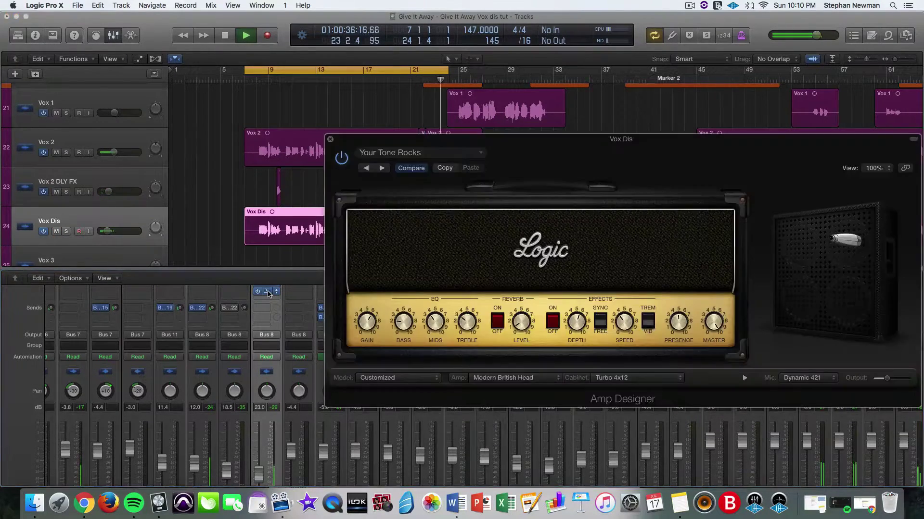
key(space)
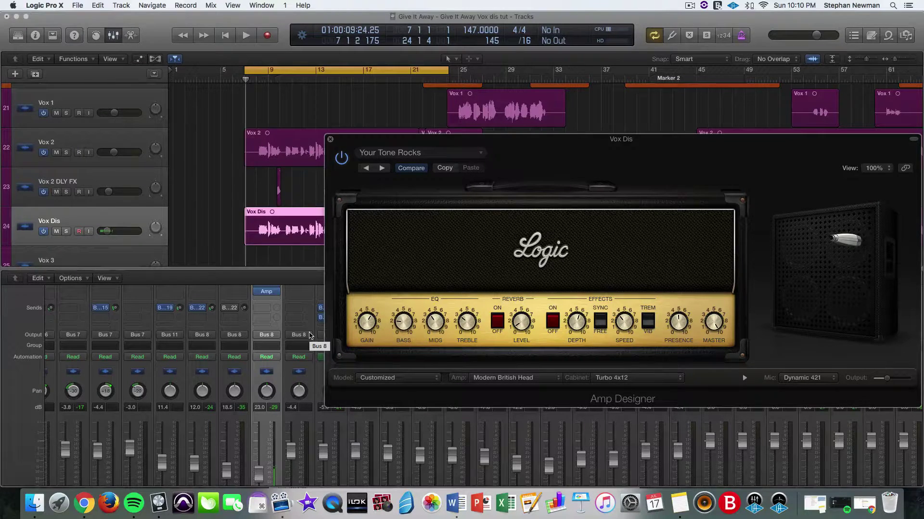
drag(647, 143, 670, 90)
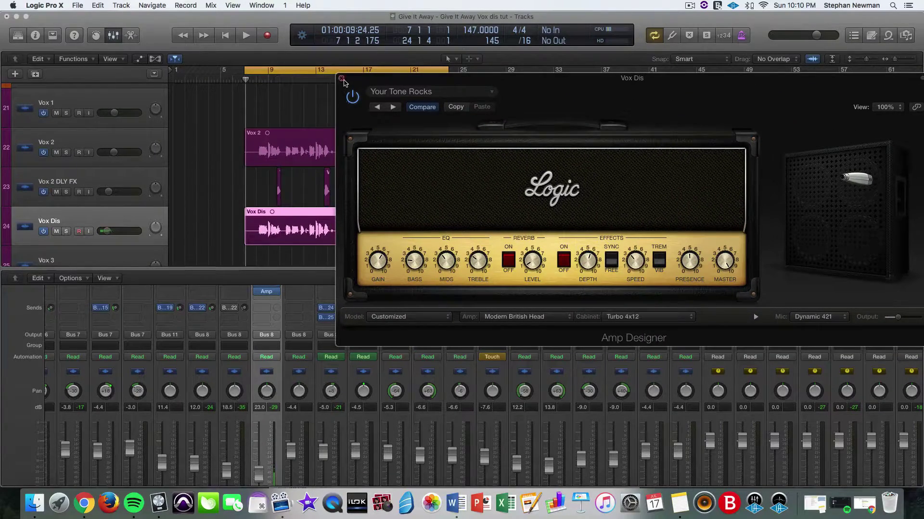
click(341, 78)
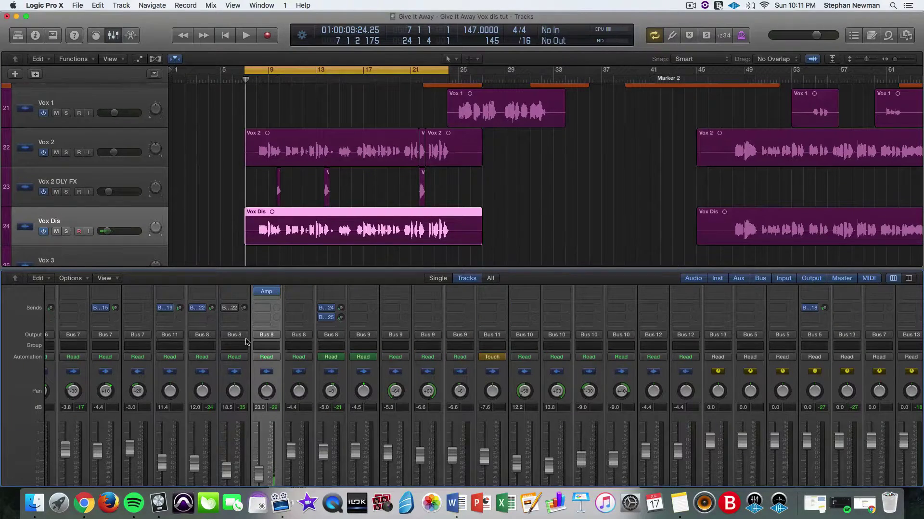
Set the Vox Dis channel's volume to -18.5 dB.
scroll(255, 405, down, 3)
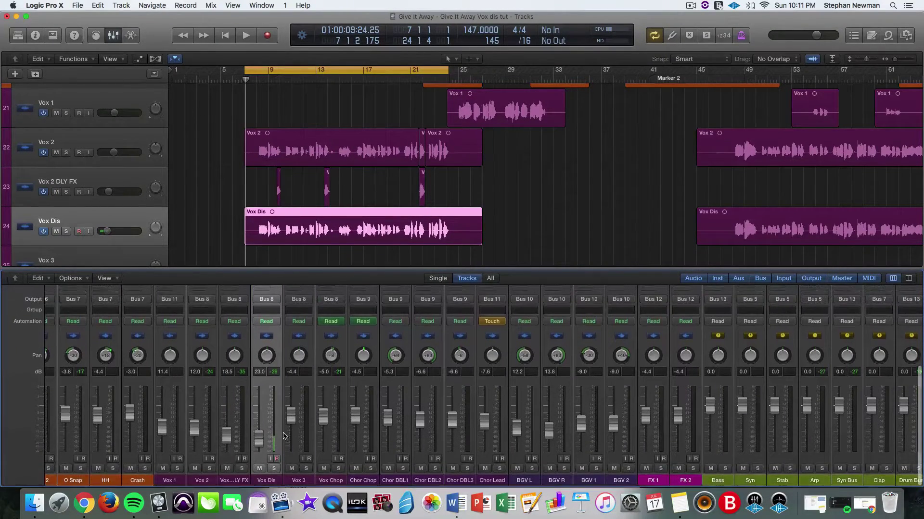
double_click(260, 372)
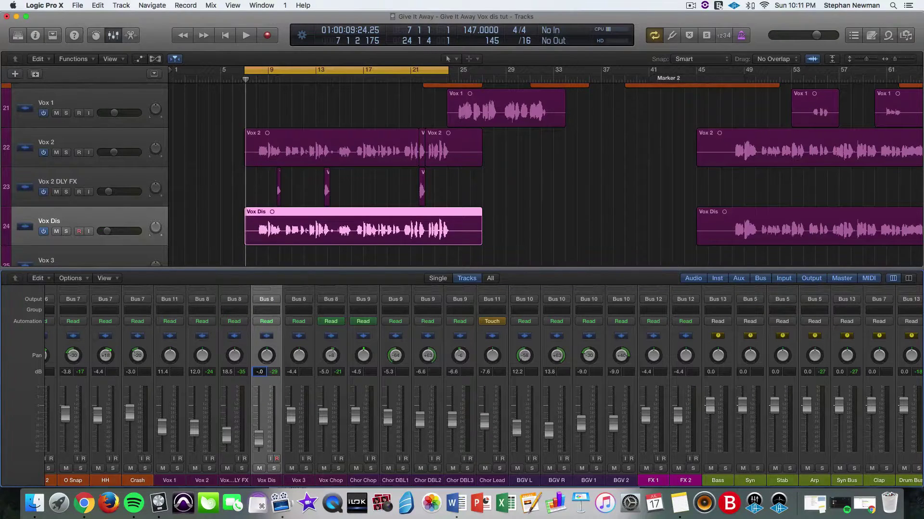
text(-18)
key(Return)
Open Amp Designer on the Vox Dis channel, review its microphone types and placement control, and close it.
scroll(272, 433, up, 5)
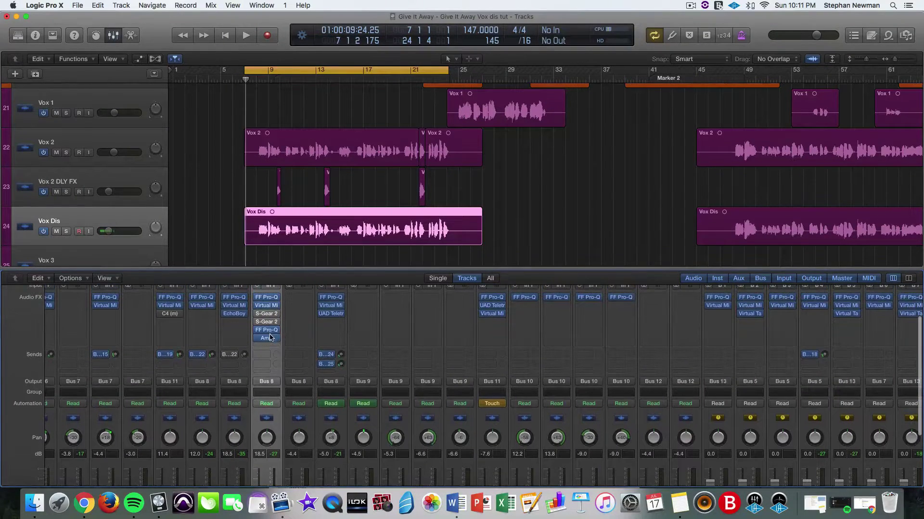
click(267, 338)
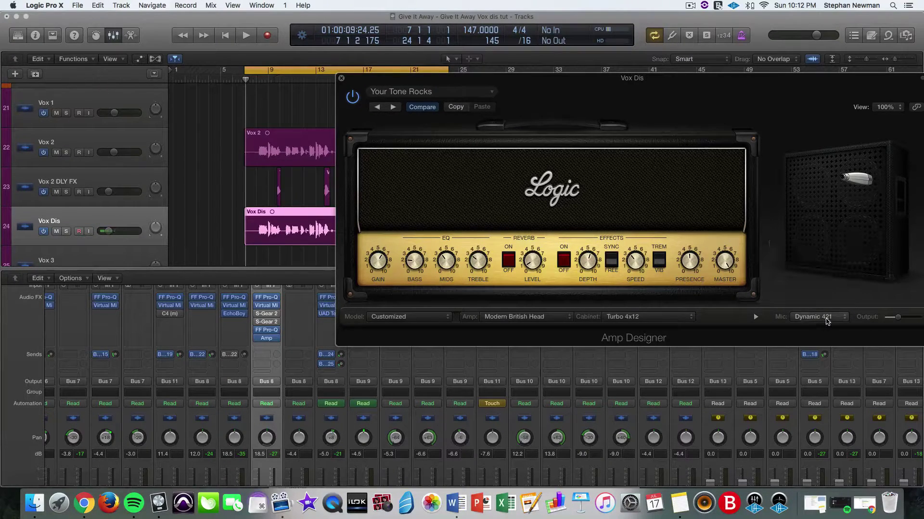
click(826, 322)
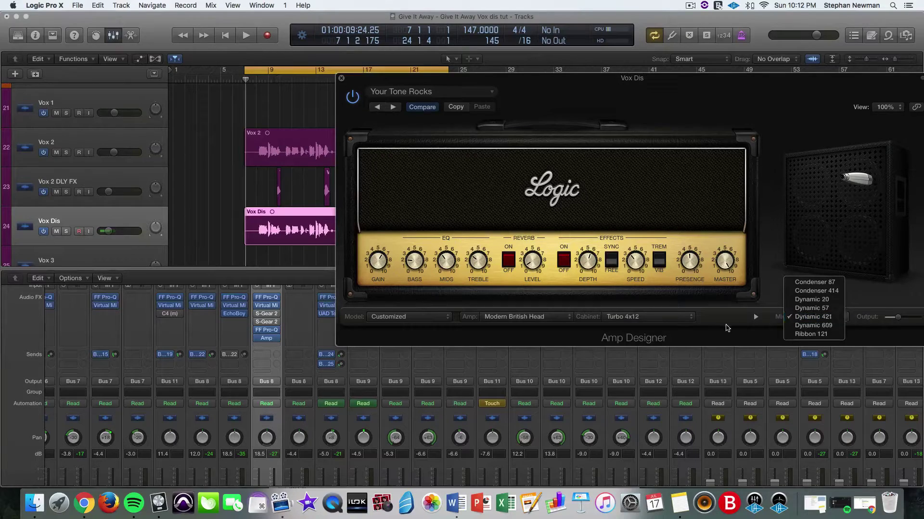
click(826, 319)
mouse_move(848, 181)
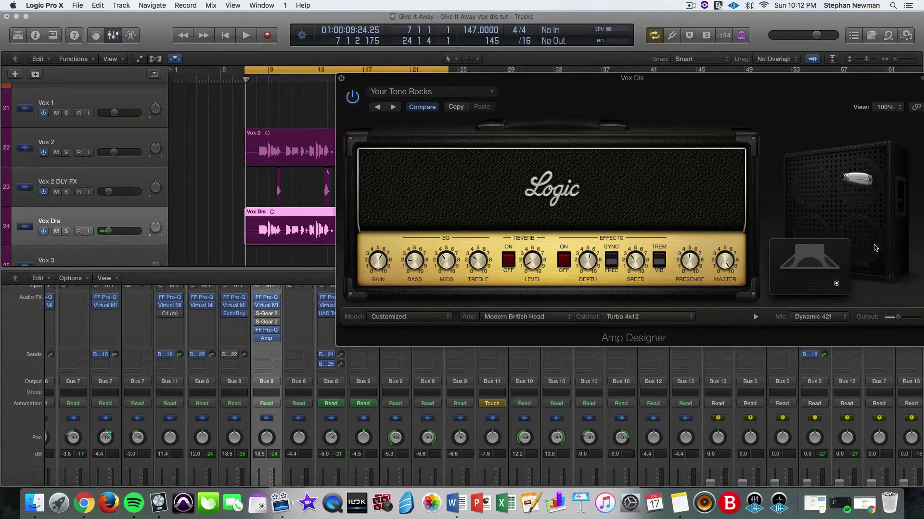
click(341, 78)
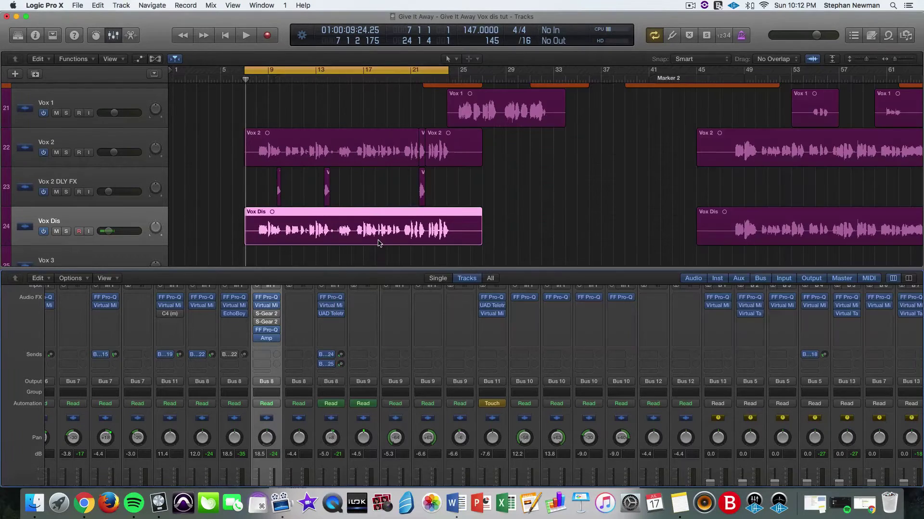
Play the cycled section and lower the Vox Dis fader to -24.0 dB to tuck it under the main vocal.
scroll(345, 364, down, 5)
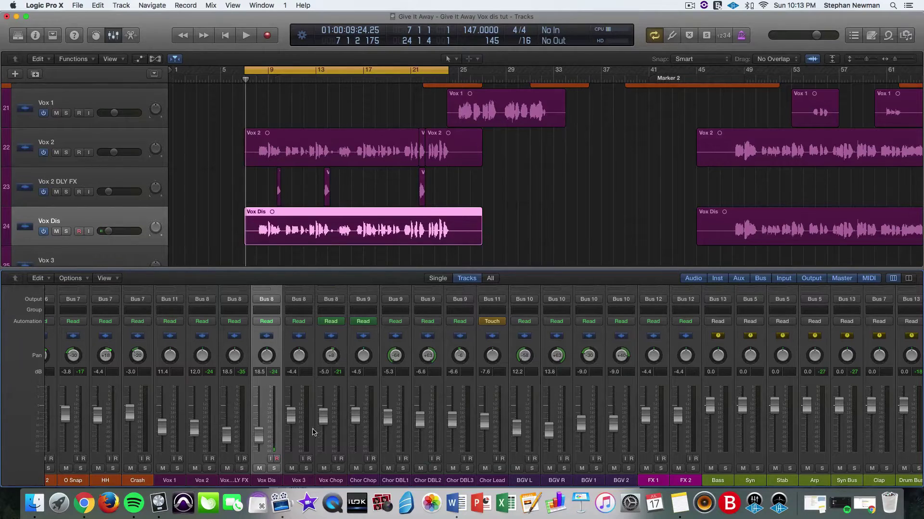
key(space)
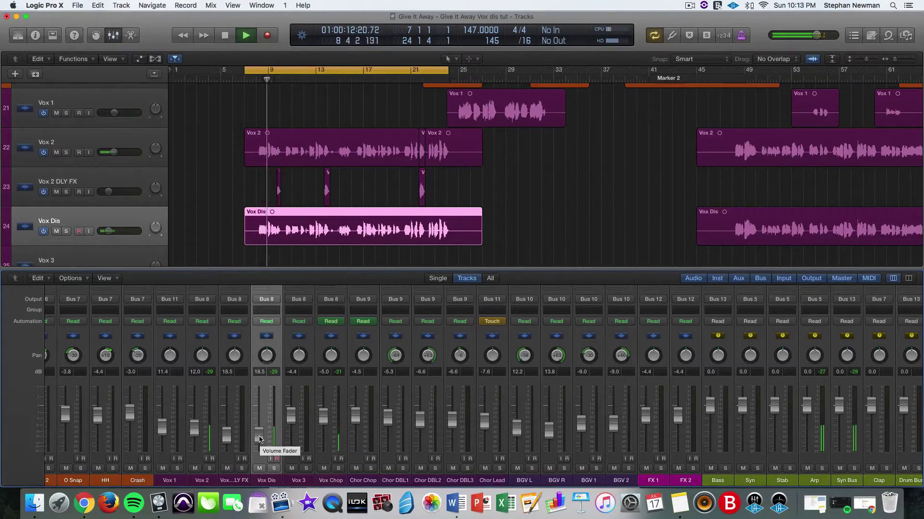
mouse_move(260, 438)
mouse_down()
mouse_move(262, 461)
mouse_move(260, 433)
mouse_up()
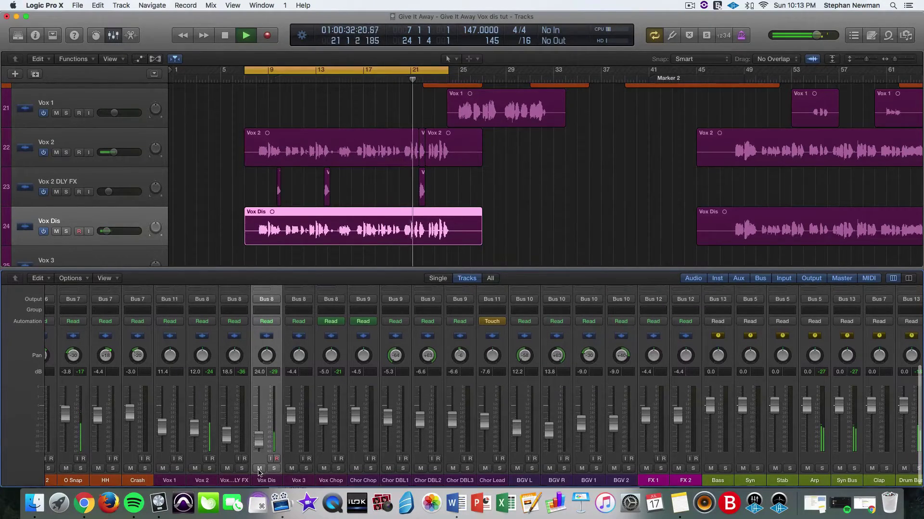
Mute and unmute the Vox Dis channel repeatedly to compare the mix with and without distortion, and stop playback.
click(259, 470)
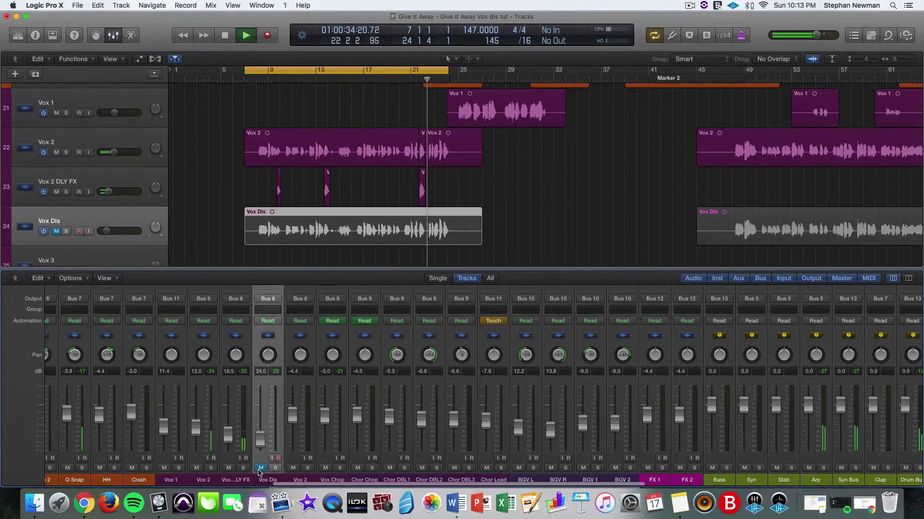
click(260, 469)
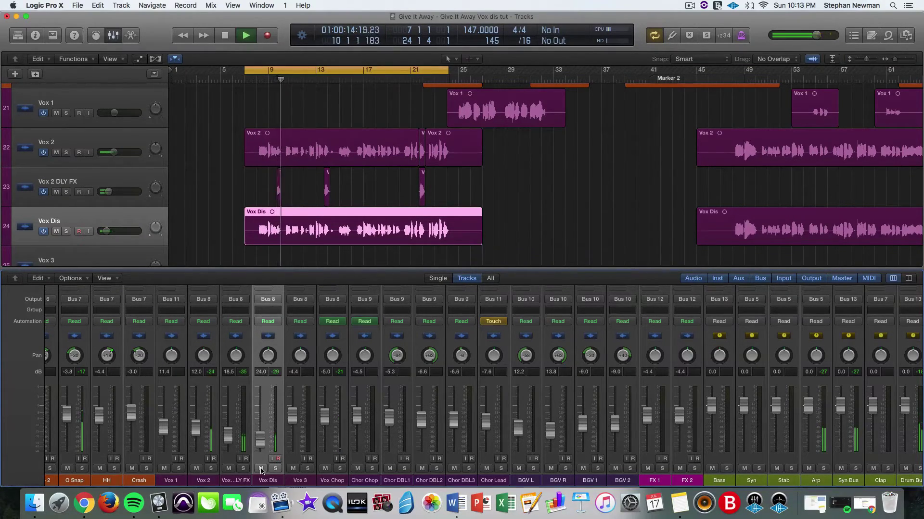
click(261, 469)
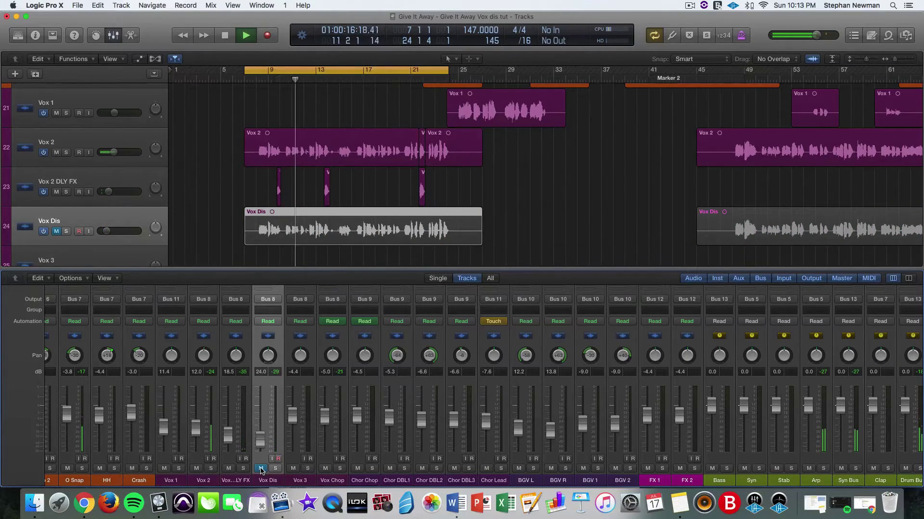
click(262, 469)
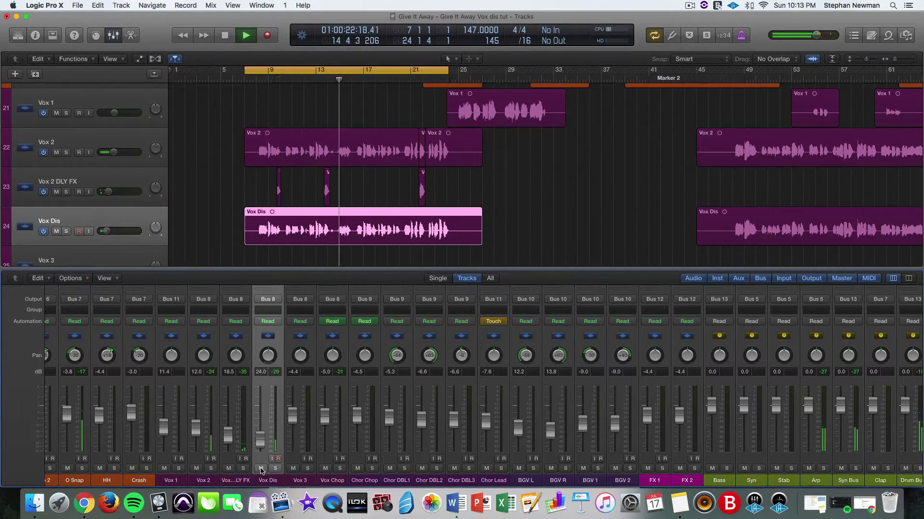
click(261, 469)
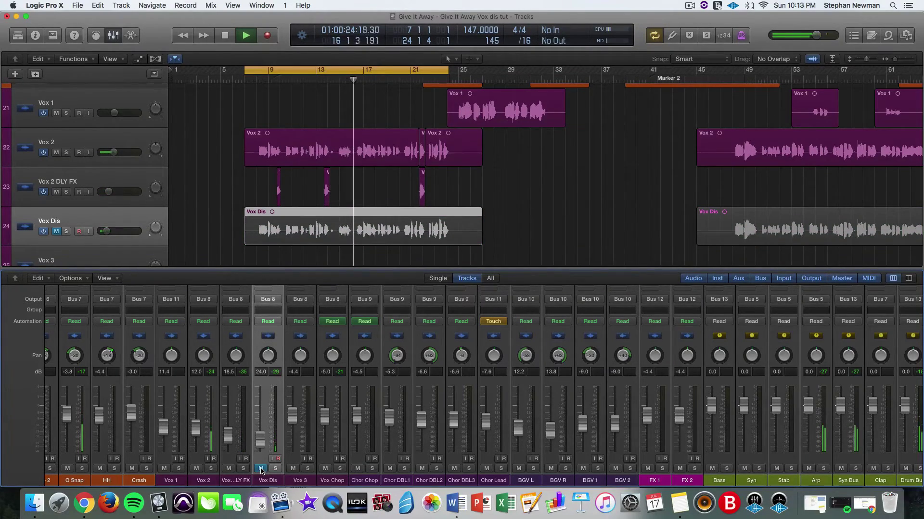
click(262, 469)
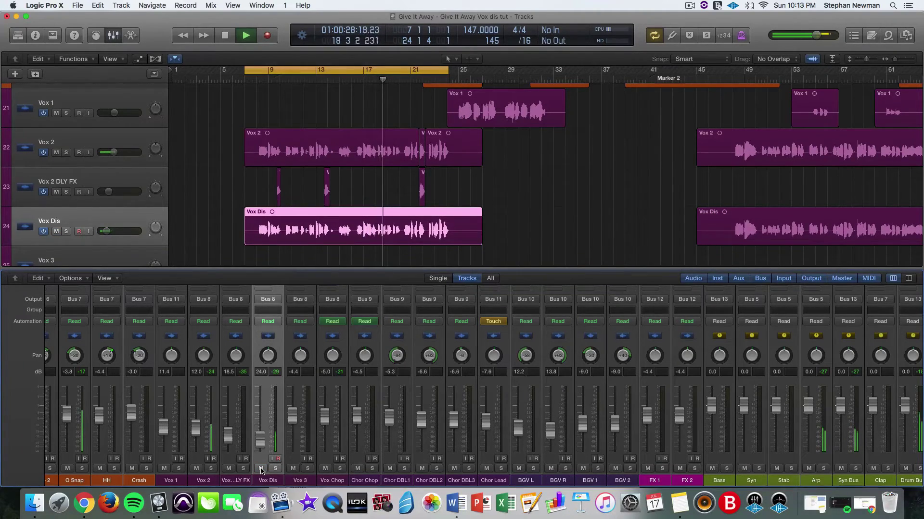
key(space)
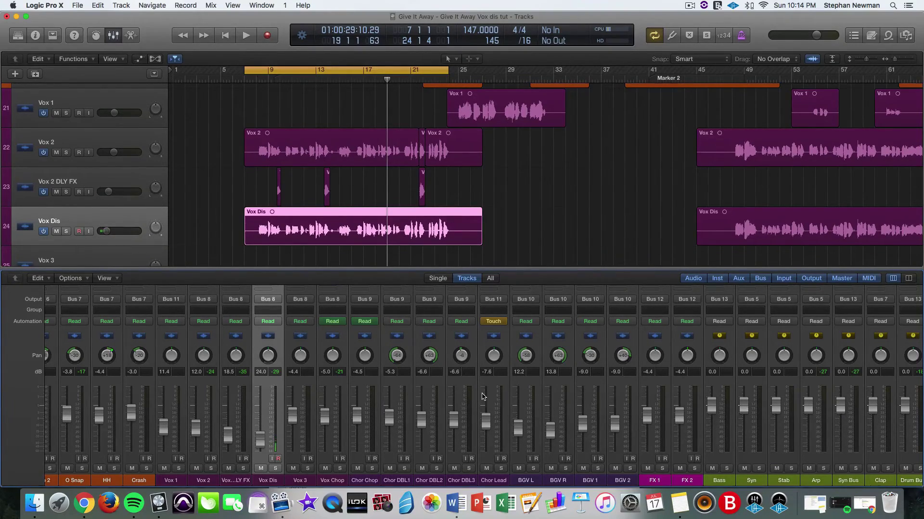
scroll(498, 397, left, 5)
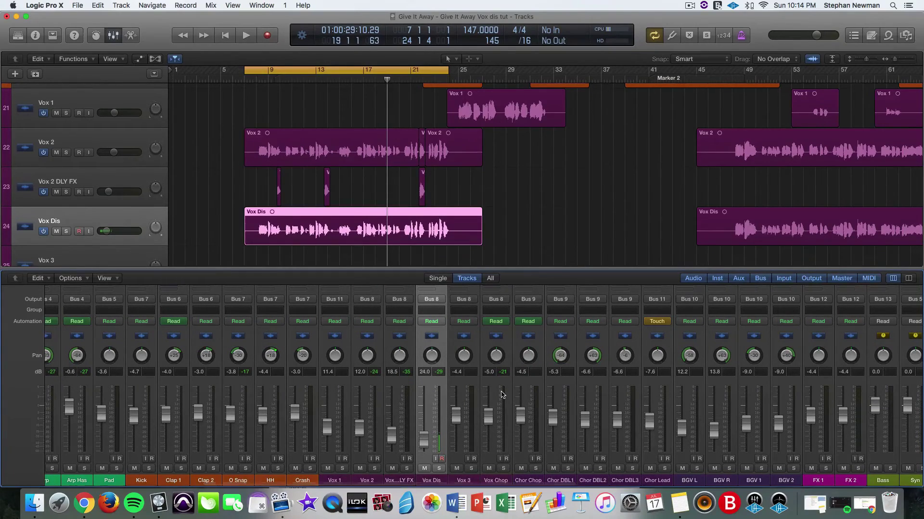